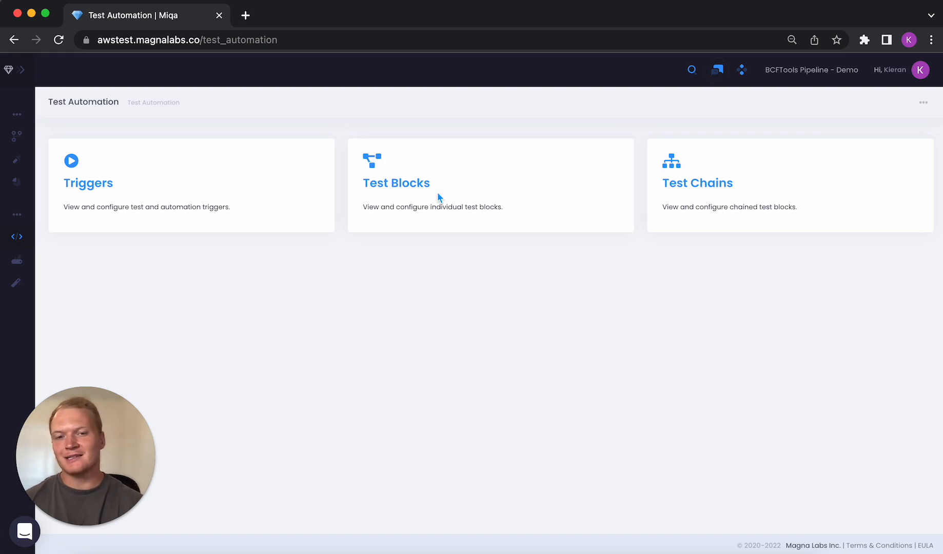
Step: Start a new test block and remove its default concordance check
click(417, 184)
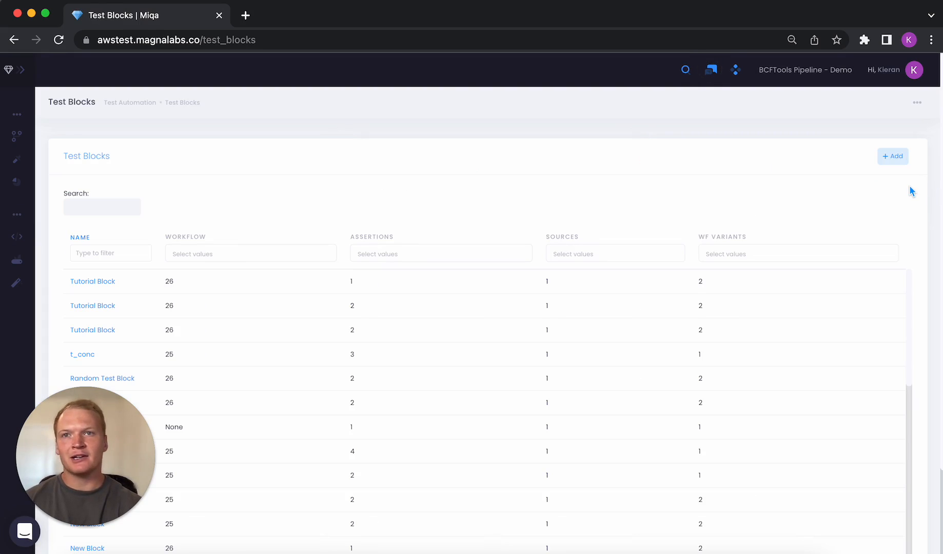
click(893, 156)
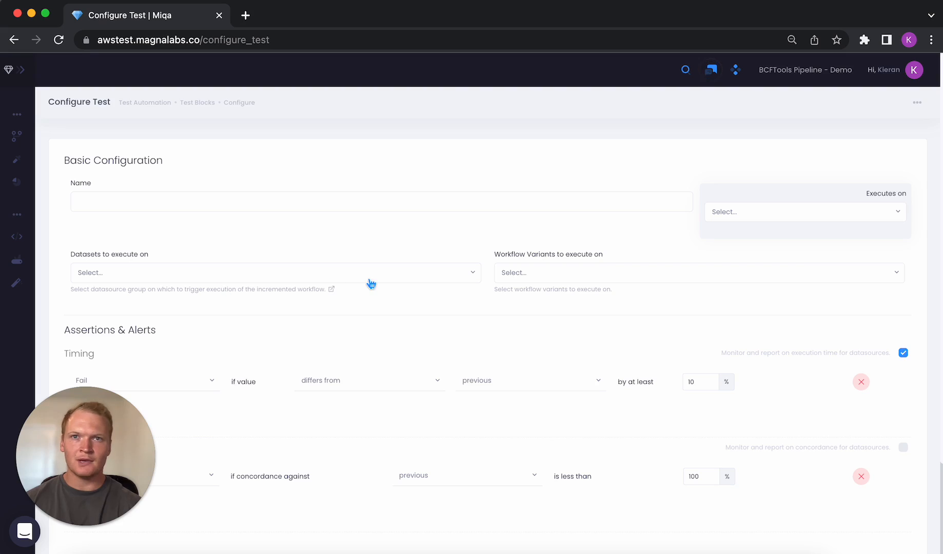
scroll(501, 350, down, 5)
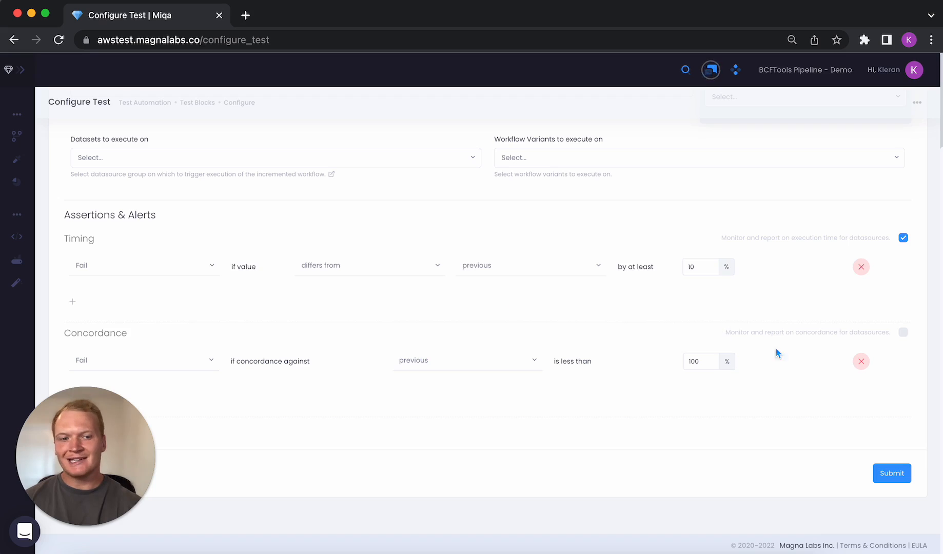
click(861, 362)
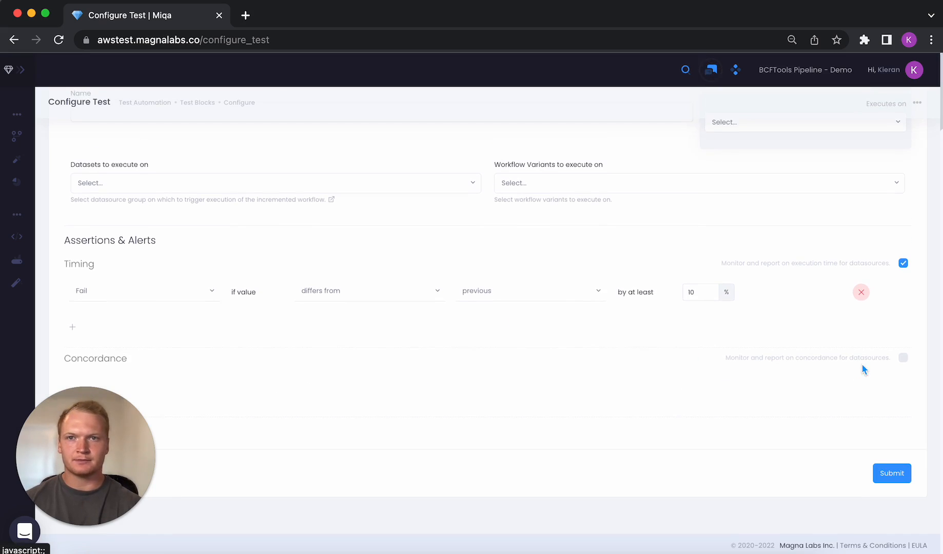
Step: Submit the block as Magna Labs Tutorial Block, executing on BCFTools Pipeline - Demo with dataset 8pct-NA12878 and bcftools Workflow variants Q20 and Q0
scroll(913, 286, up, 3)
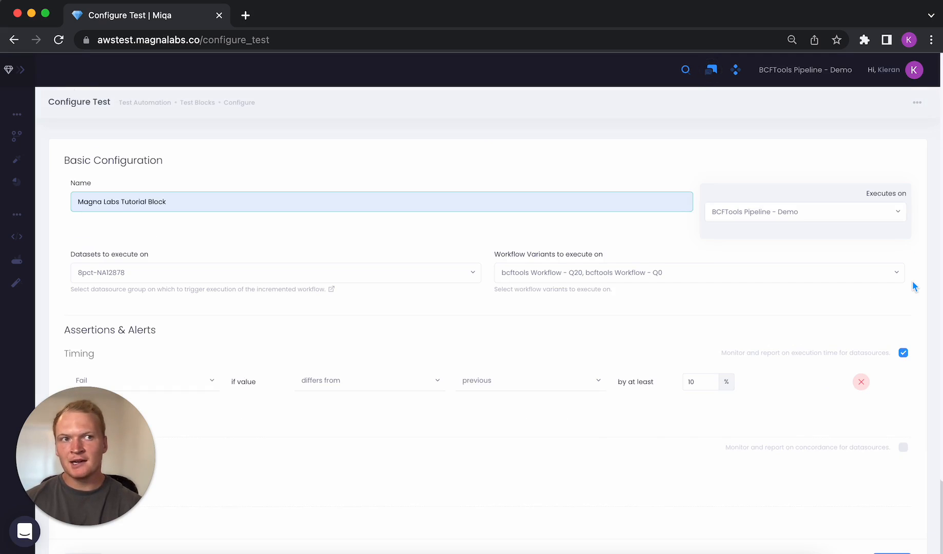
scroll(912, 307, down, 3)
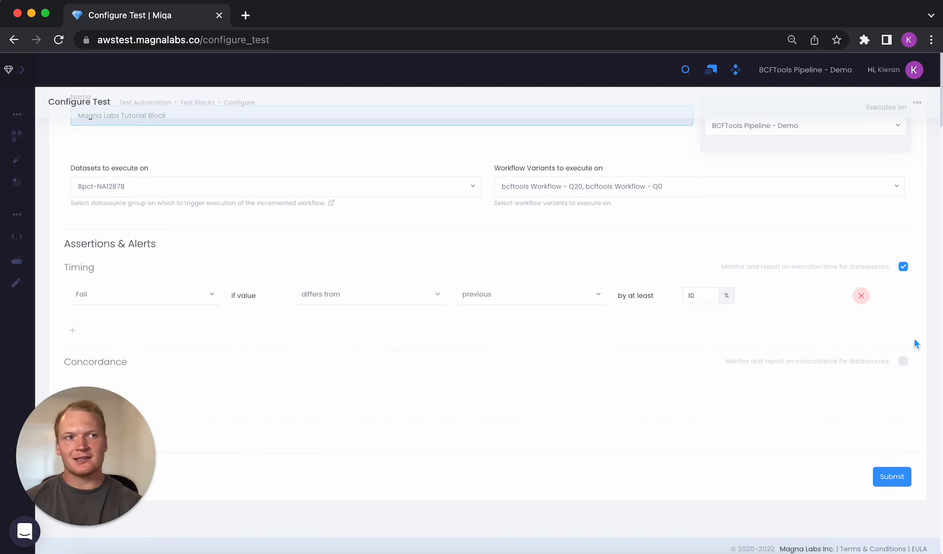
click(906, 478)
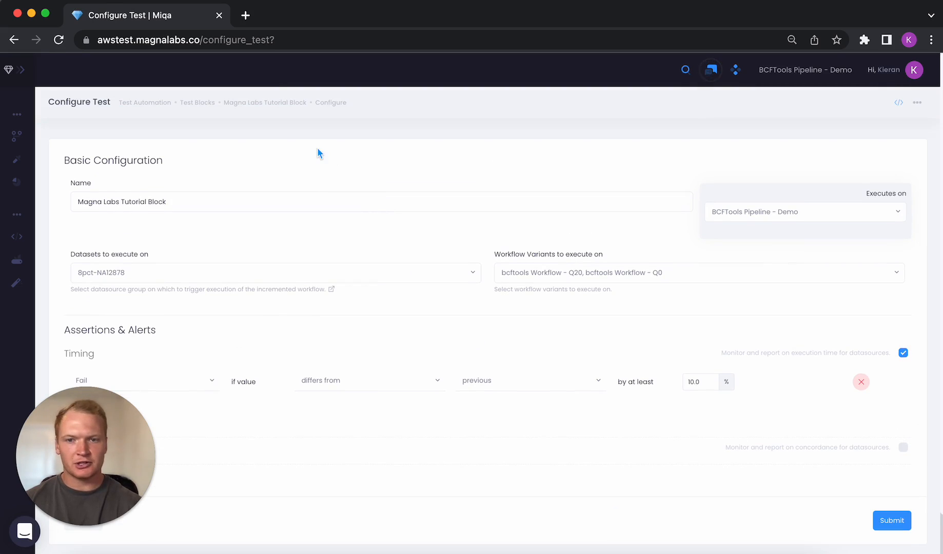
Step: Open Magna Labs Tutorial Block's configuration form and look over the fail type and comparison options of its timing check
click(276, 103)
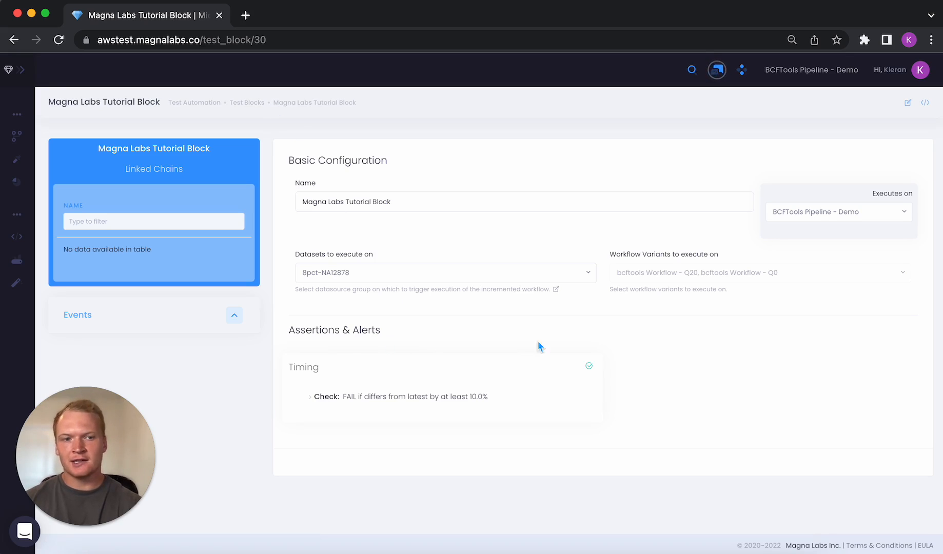
click(908, 104)
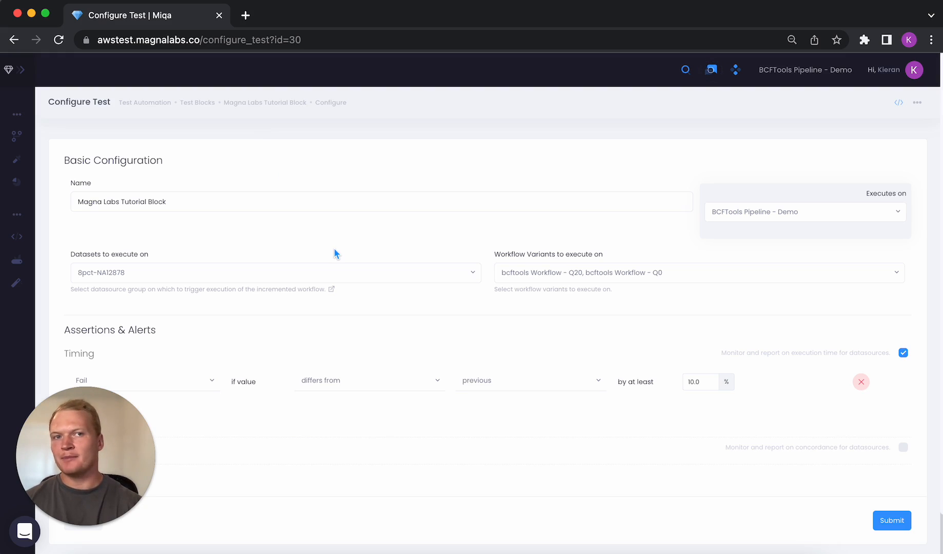
click(213, 381)
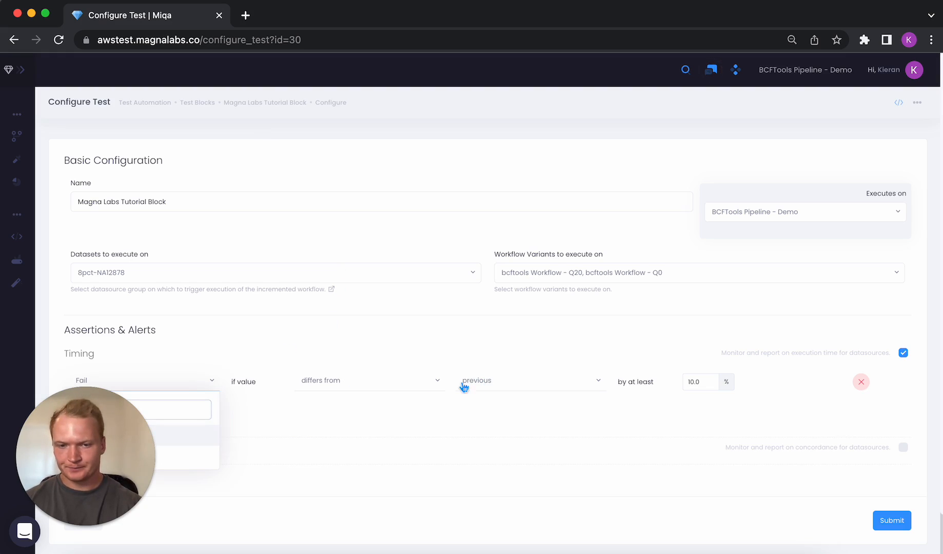
click(437, 383)
scroll(226, 416, down, 2)
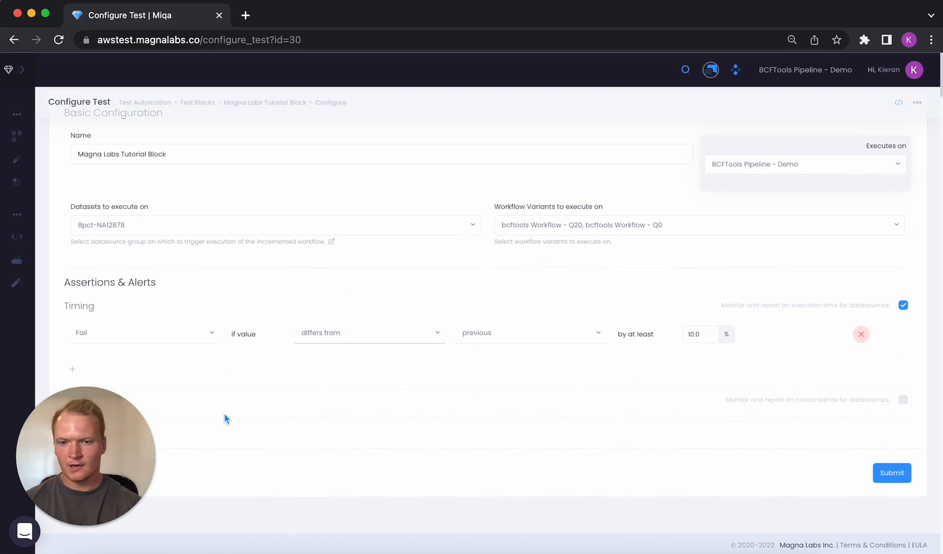
click(224, 413)
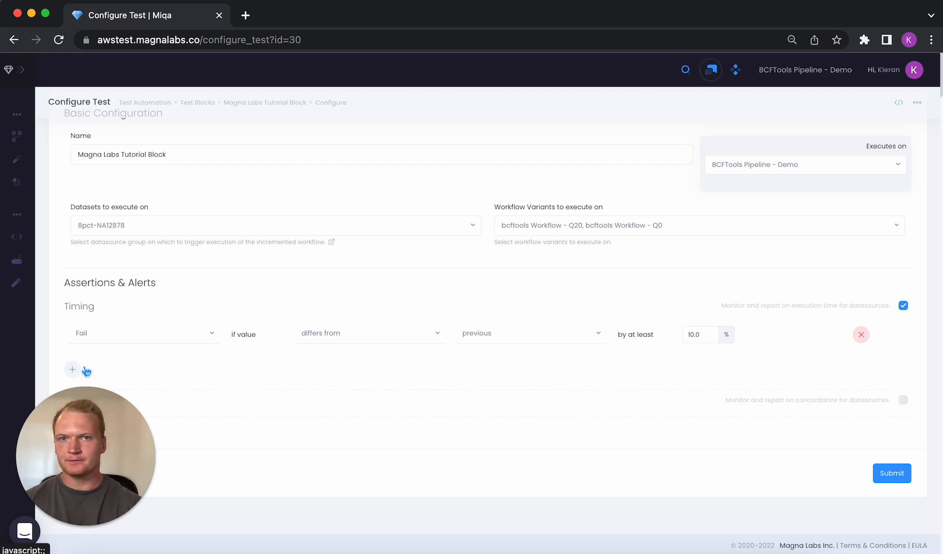
scroll(453, 381, up, 2)
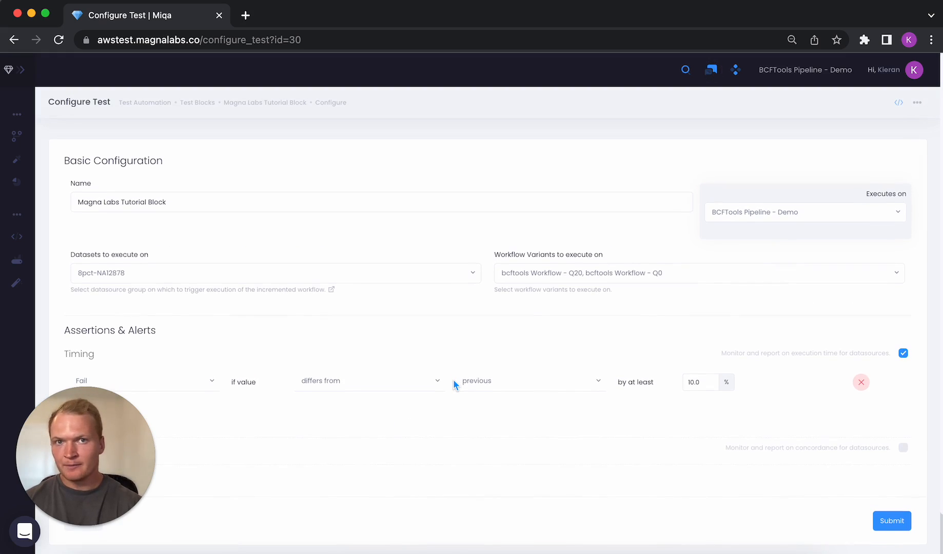
Step: Open the block's JSON configuration for editing and add the "Concordance with previous" check starter
click(900, 103)
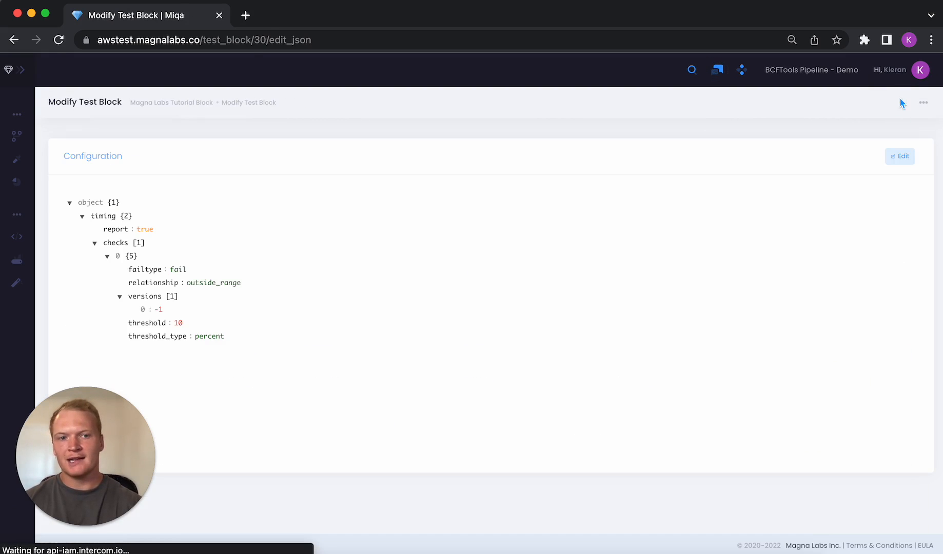
click(902, 158)
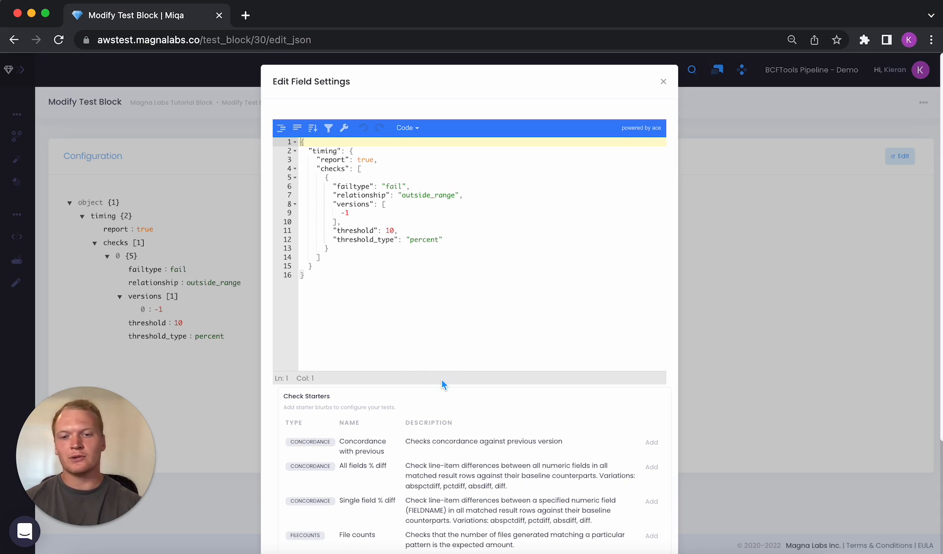
scroll(441, 380, down, 3)
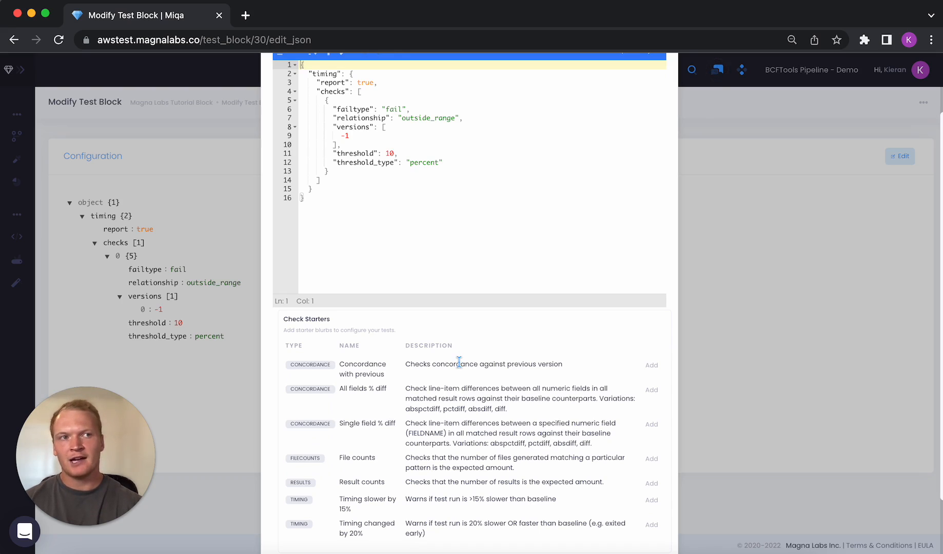
click(652, 367)
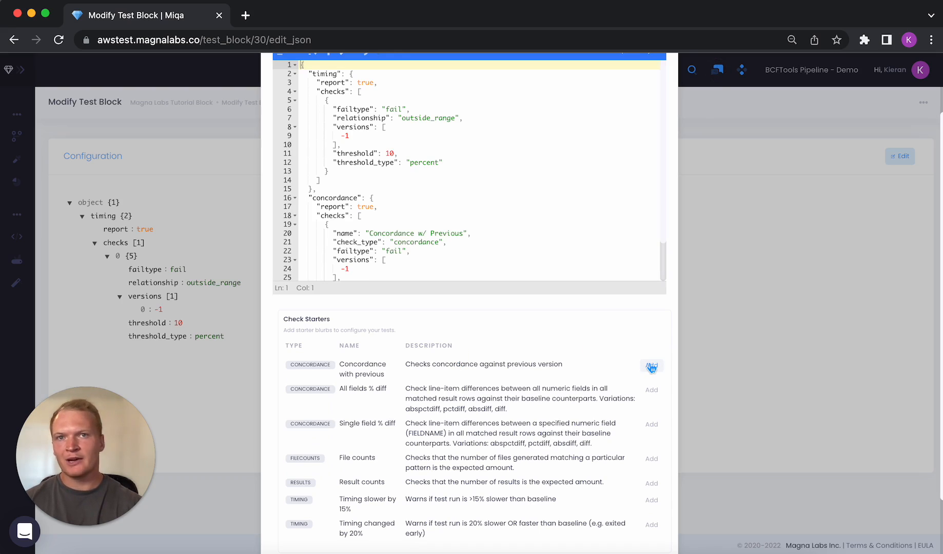
Step: Set the failtype of the concordance check to "warn" in the JSON configuration
scroll(429, 225, down, 1)
scroll(429, 224, down, 1)
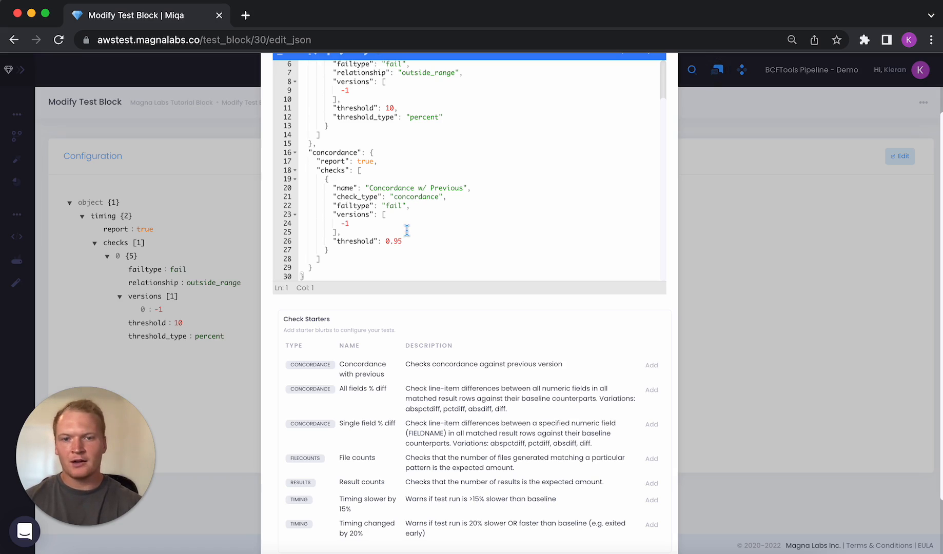
click(408, 207)
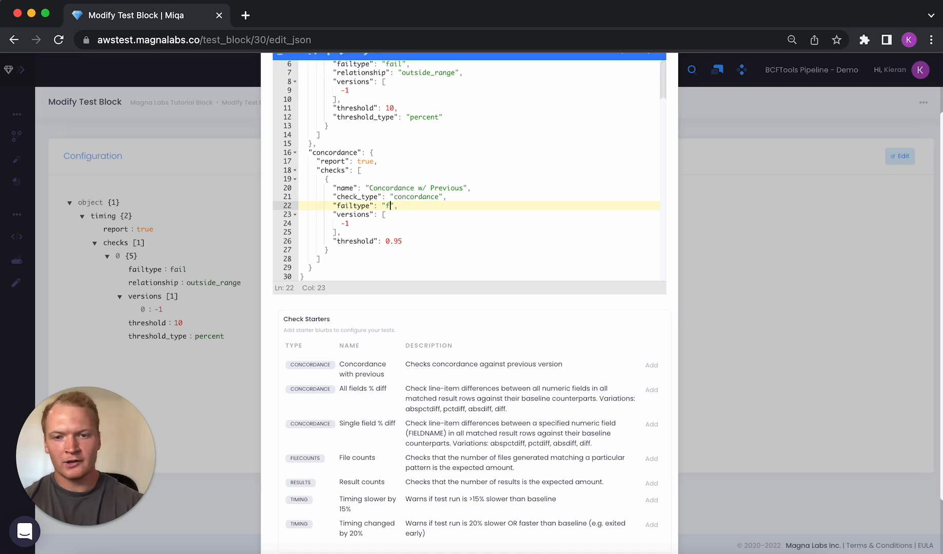
text(warn)
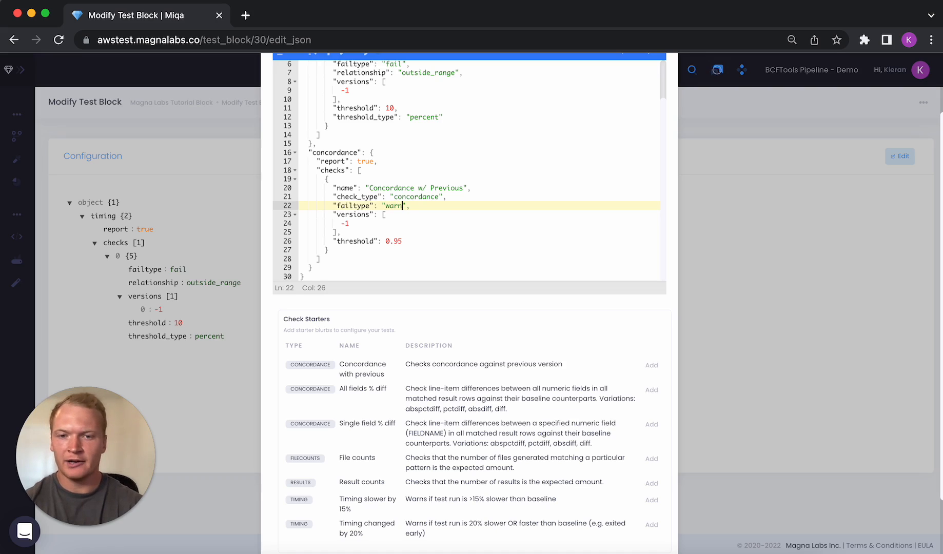
Step: Try 14 as the concordance check's comparison version and restore it to -1
click(364, 224)
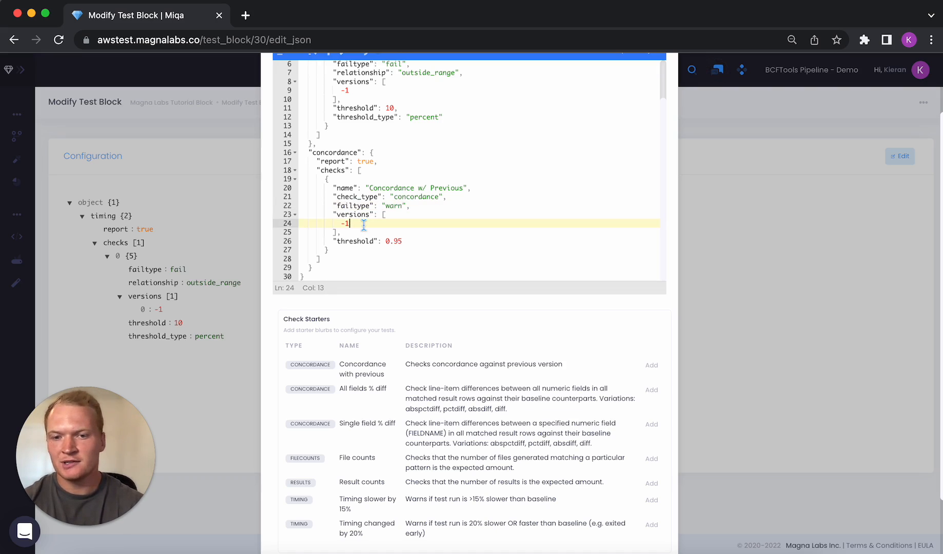
key(BackSpace)
key(BackSpace)
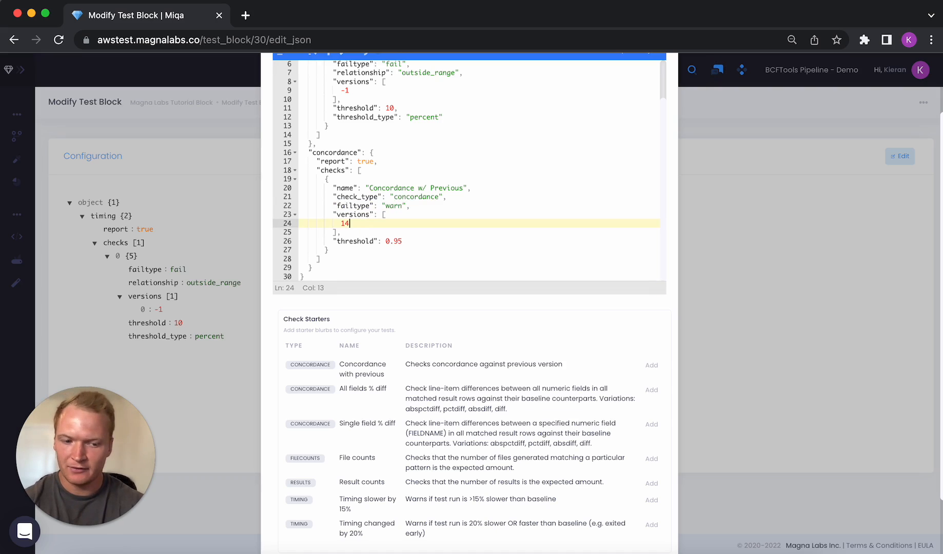
text(-1)
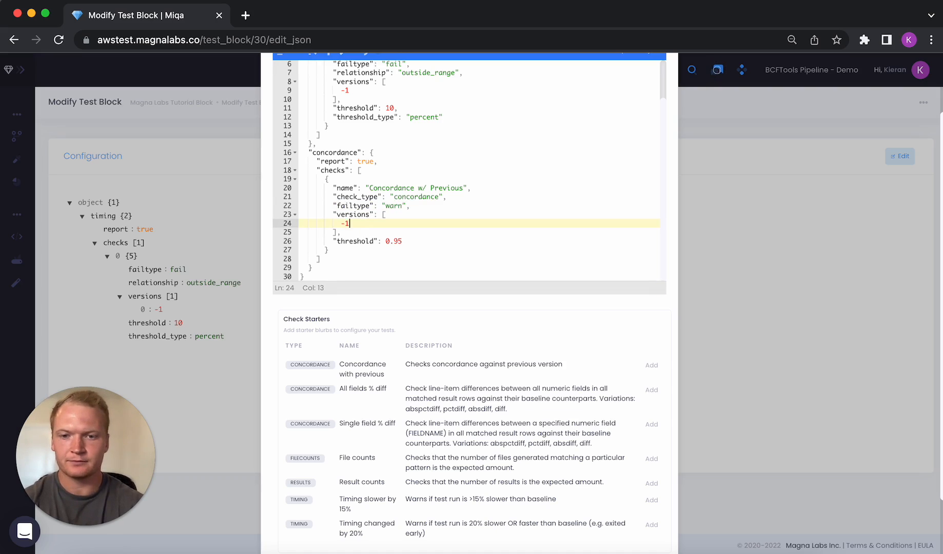
Step: Save the configuration with the concordance check's threshold set to 0.90 and return to the test block's page
click(411, 242)
key(BackSpace)
text(0)
scroll(600, 420, down, 3)
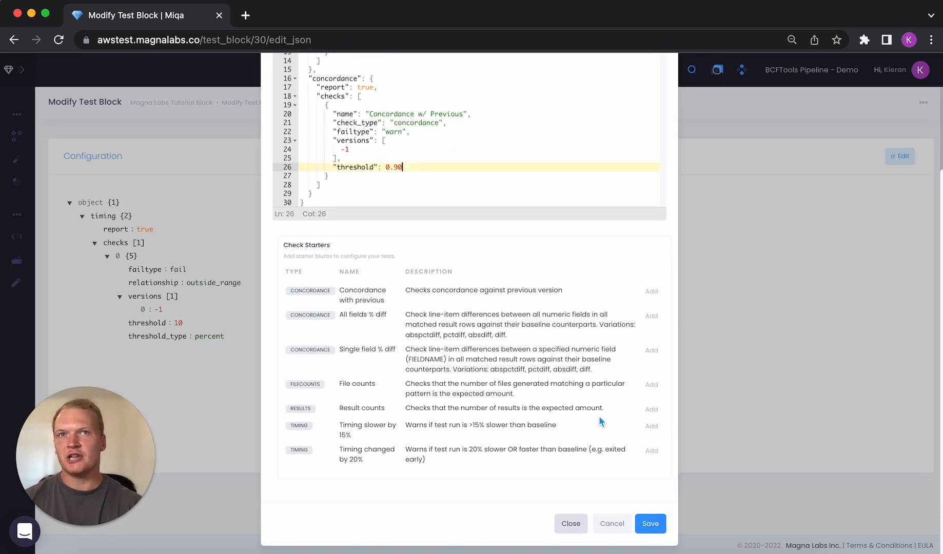
click(651, 524)
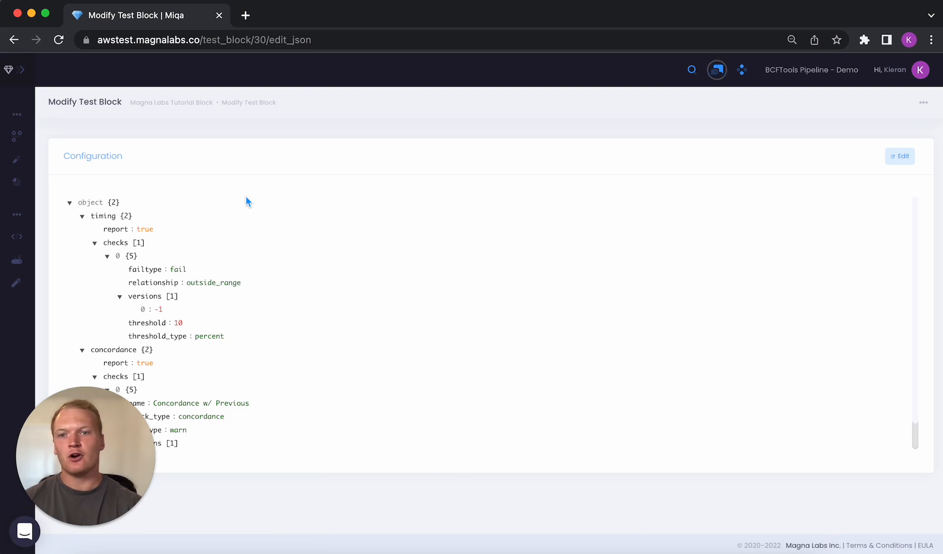
click(152, 102)
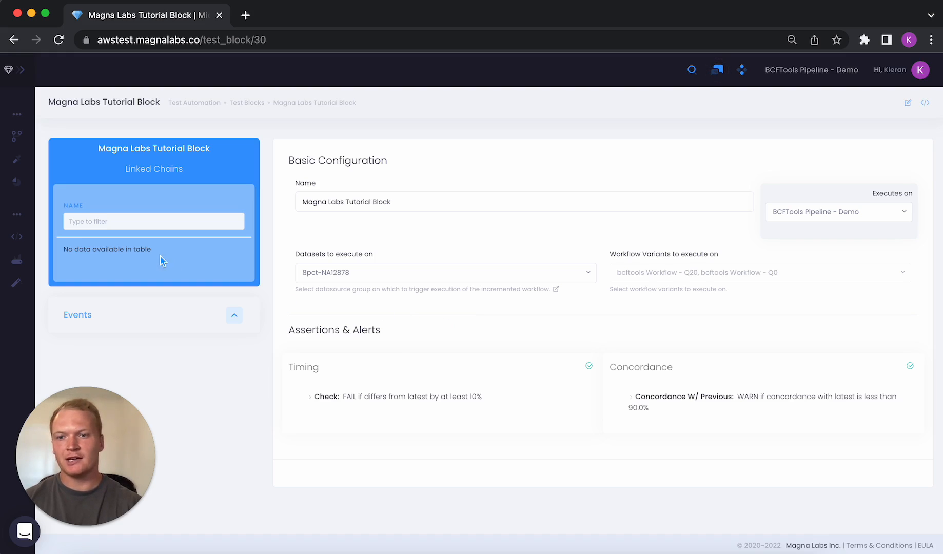
Step: Create a test chain named Magna Labs Tutorial Chain for the BCFTools Pipeline - Demo workflow 26
mouse_move(28, 203)
click(37, 235)
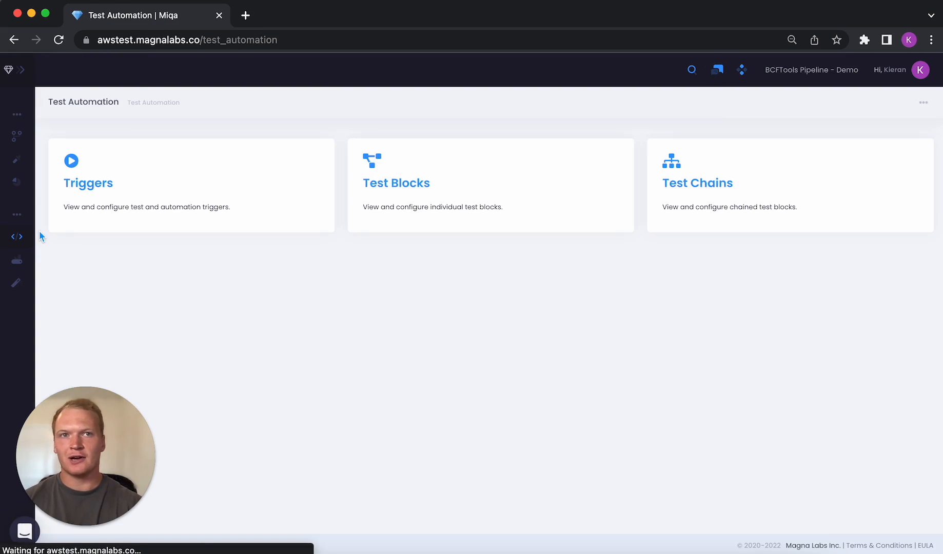
click(697, 183)
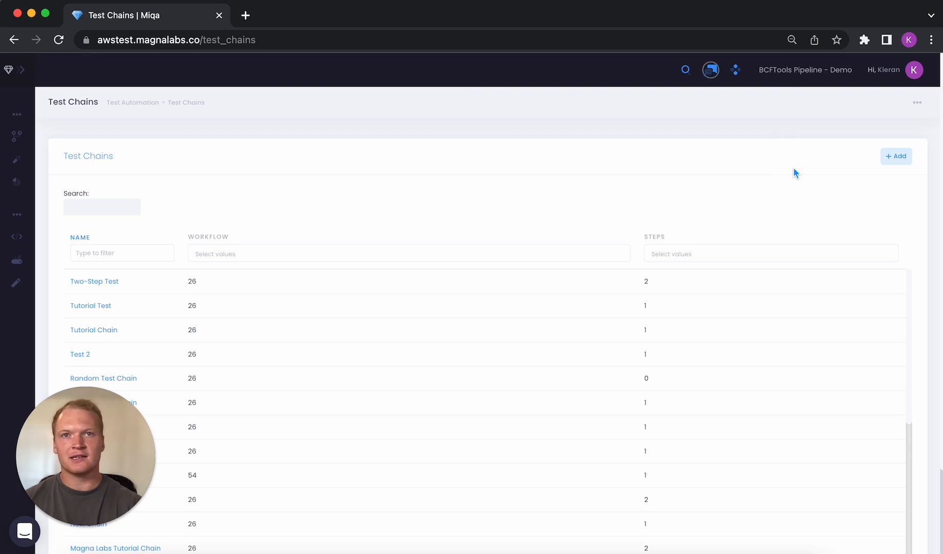
click(896, 161)
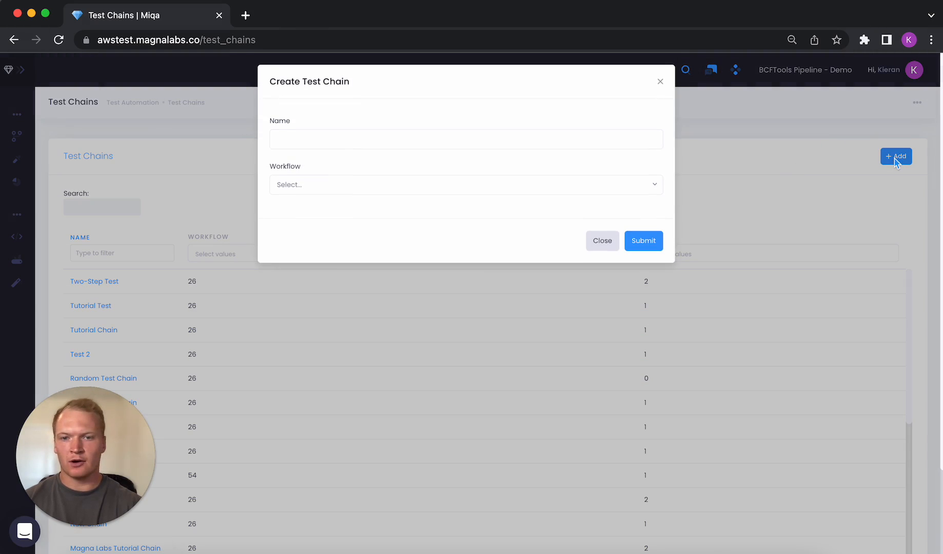
click(510, 145)
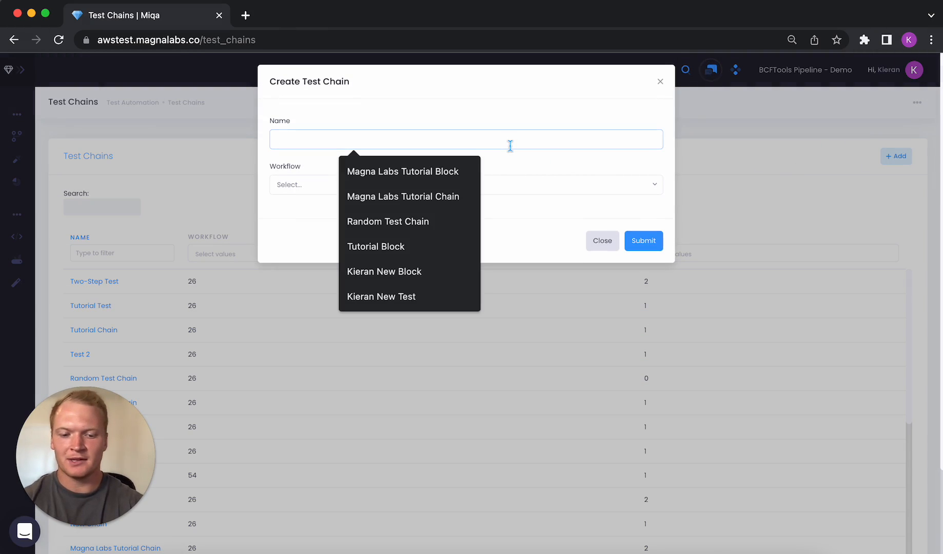
text(Magna Labs Tutorial Chain)
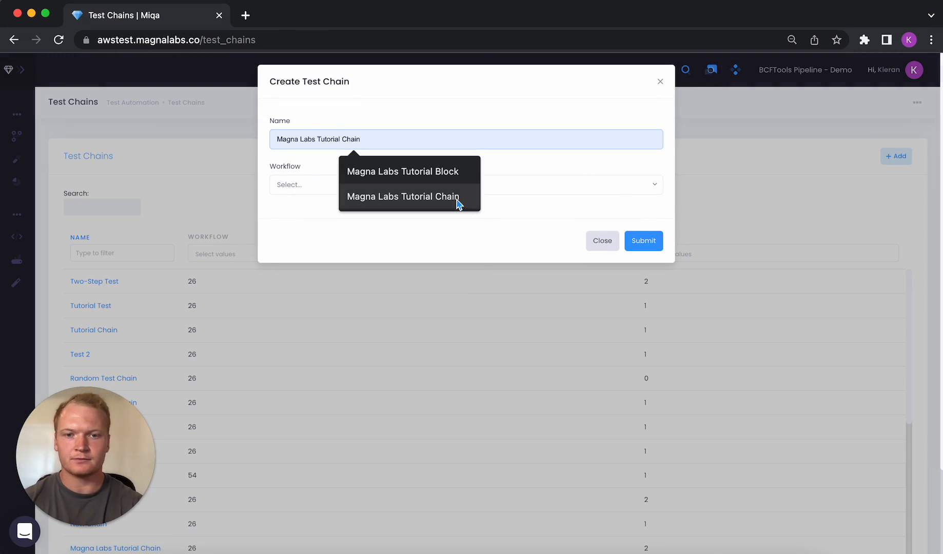
click(457, 202)
click(654, 186)
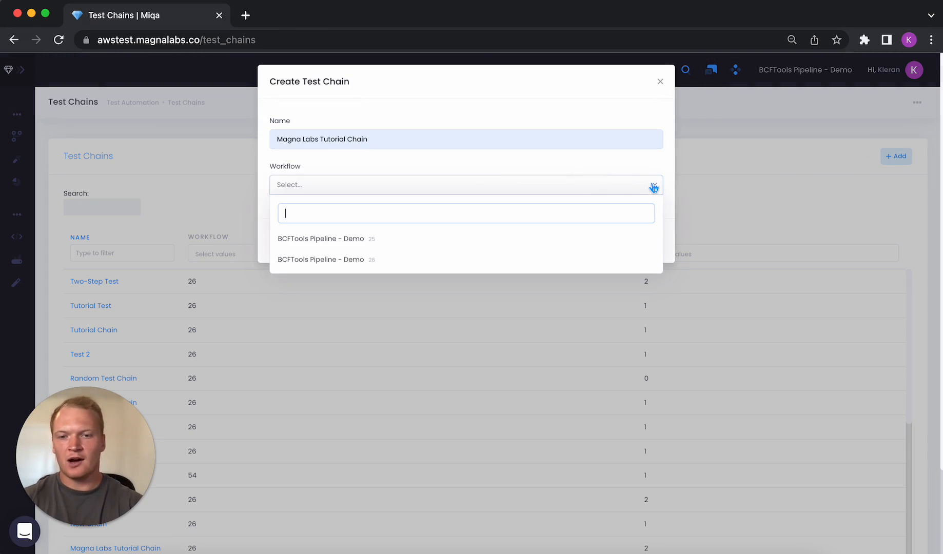
click(386, 261)
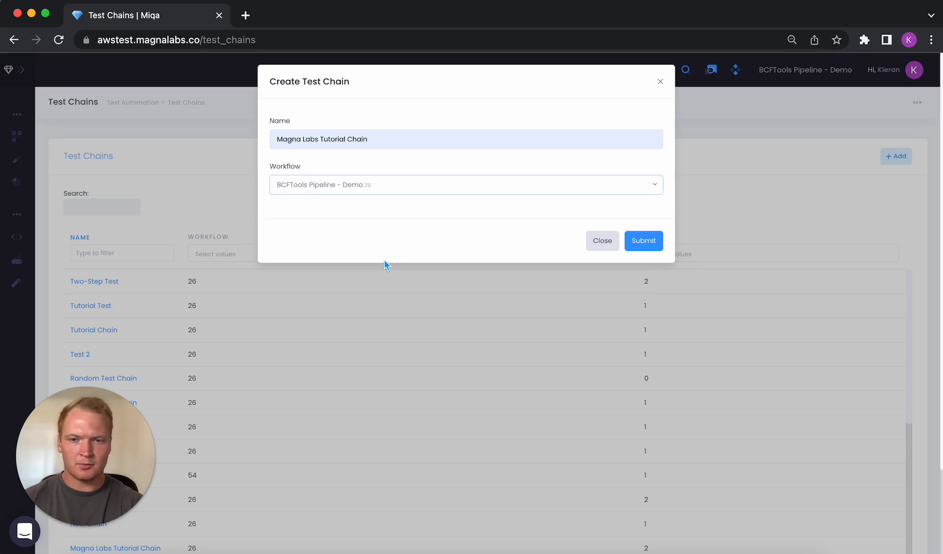
click(654, 246)
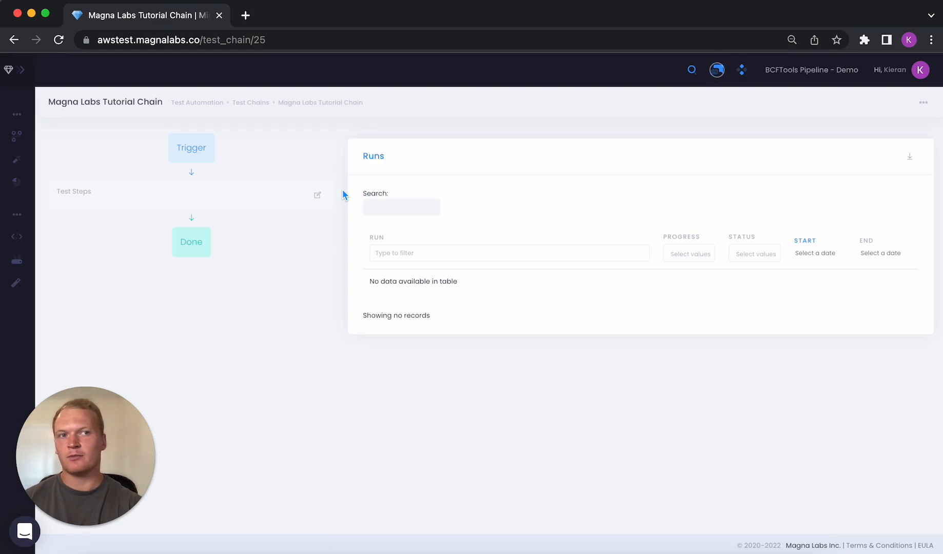
Step: Add the existing Magna Labs Tutorial Block as the first test step of the chain
click(318, 198)
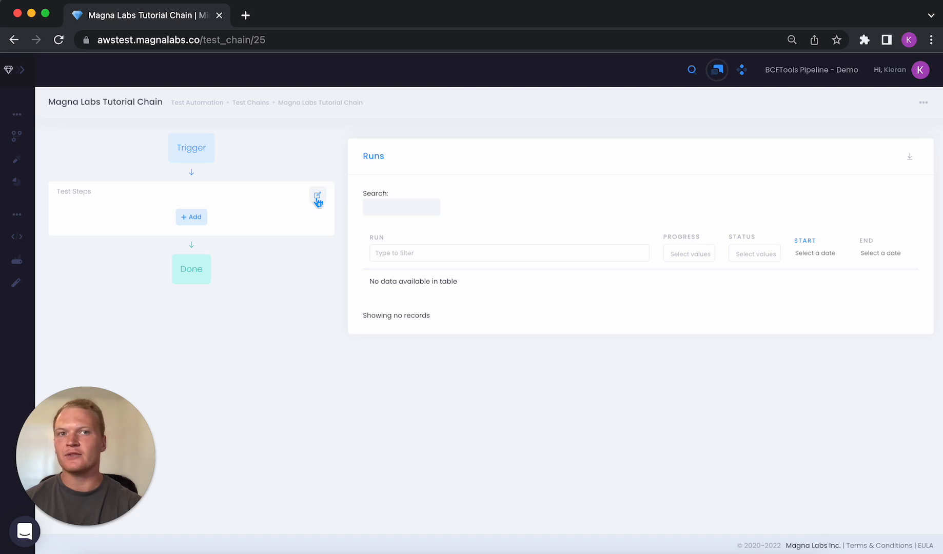
click(193, 218)
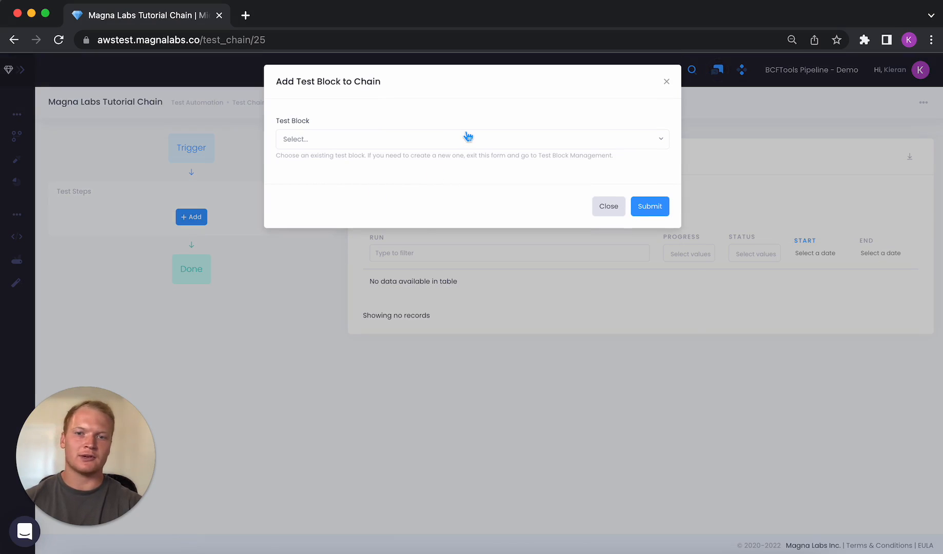
click(467, 138)
text(Magn)
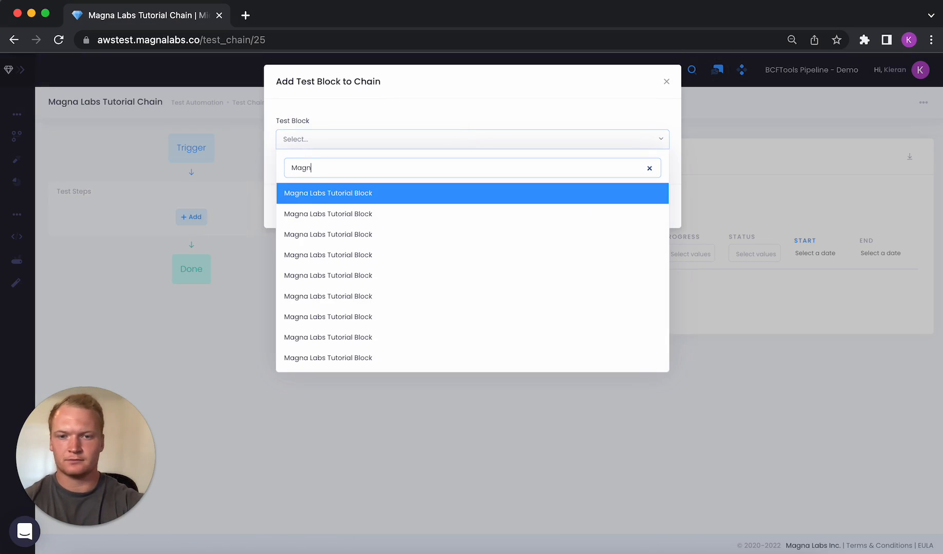
click(407, 199)
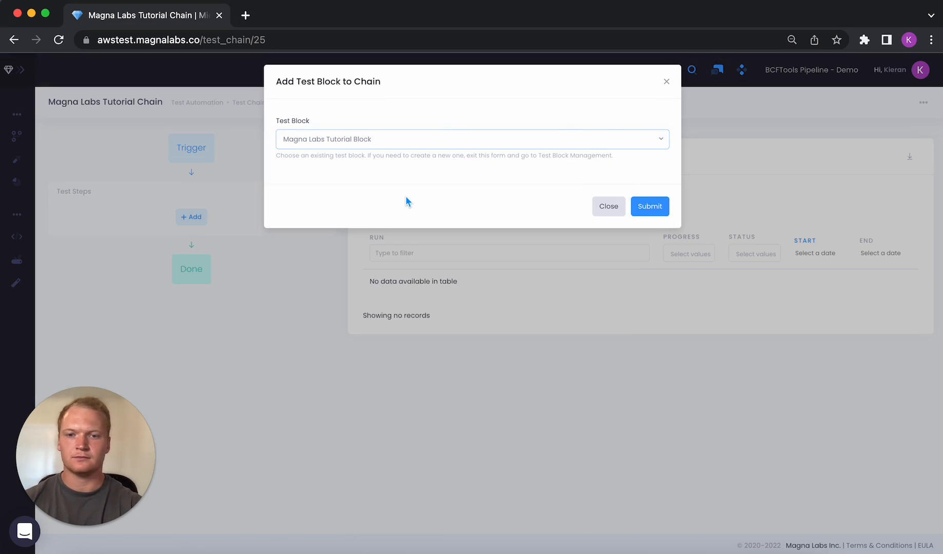
click(639, 205)
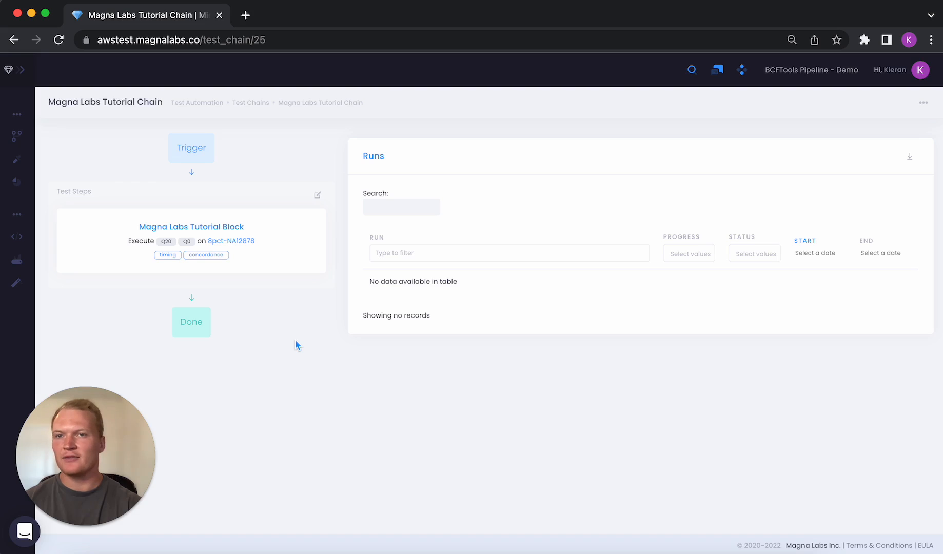
Step: Add the first My New Test block to the chain as its second test step
click(317, 195)
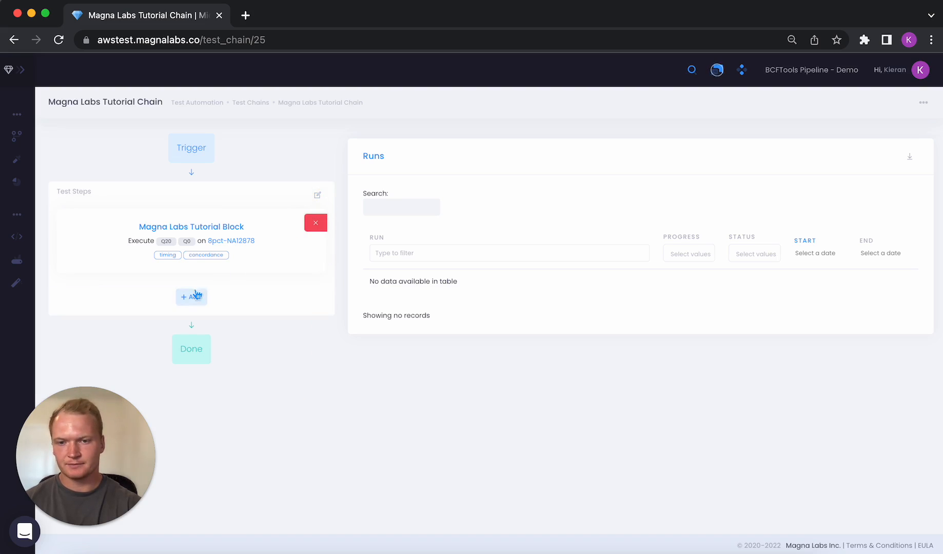
click(200, 294)
click(641, 146)
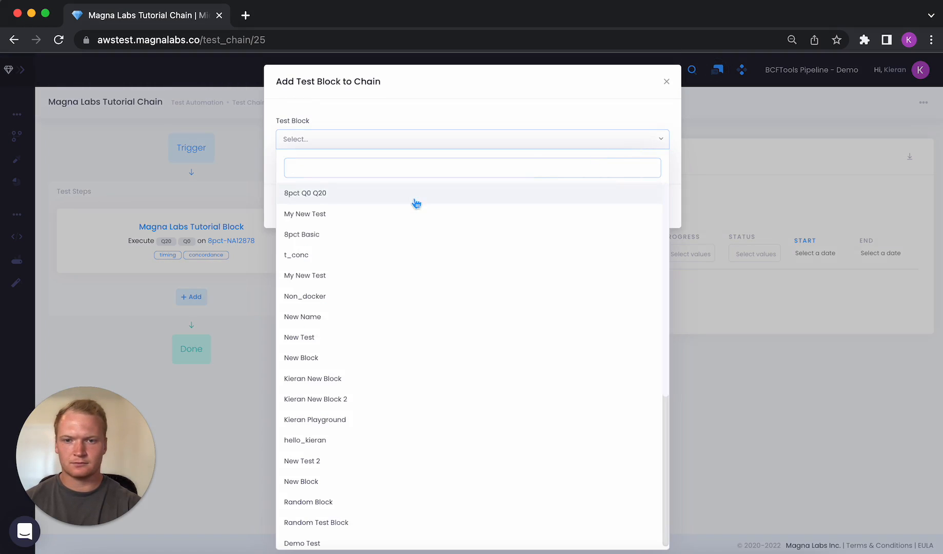
click(405, 213)
click(654, 206)
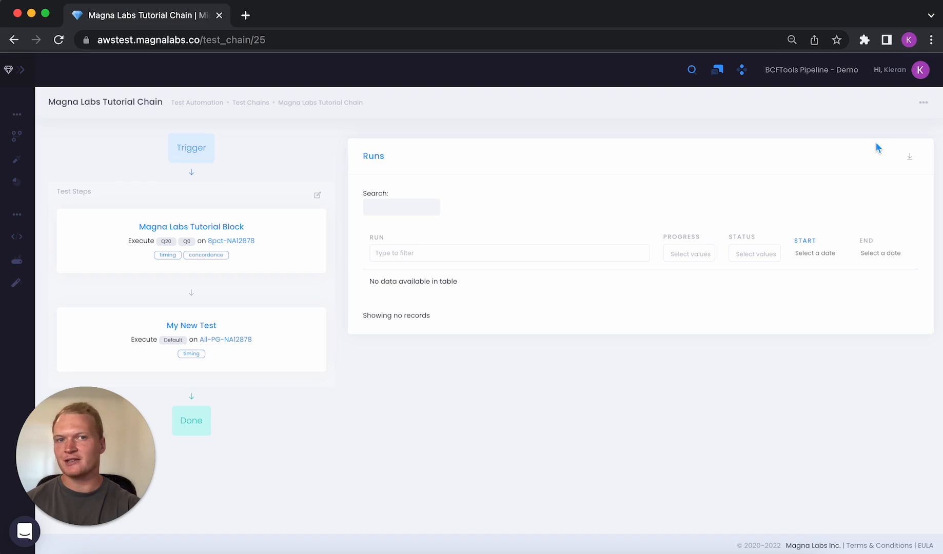
Step: Kick off the Magna Labs Tutorial Chain on bcftools:1.4 and confirm the execution
click(923, 104)
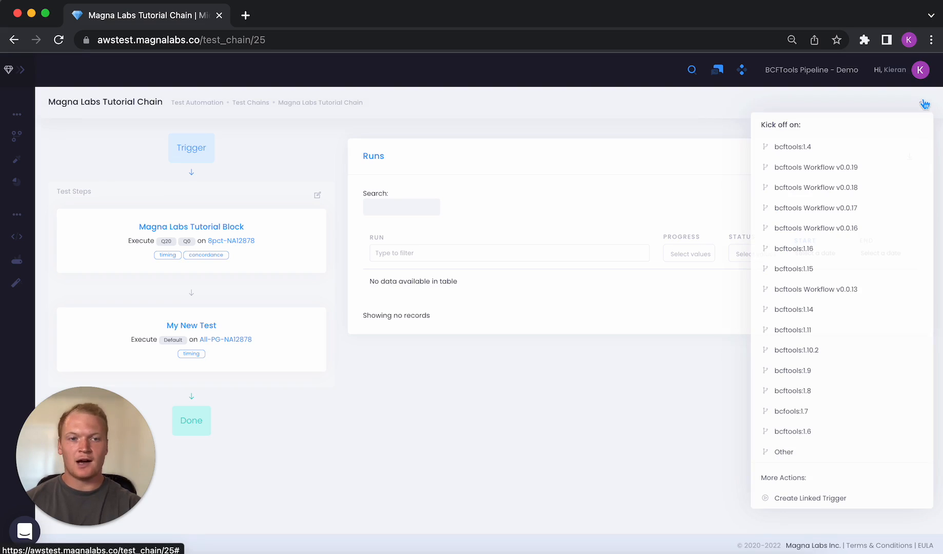
click(816, 151)
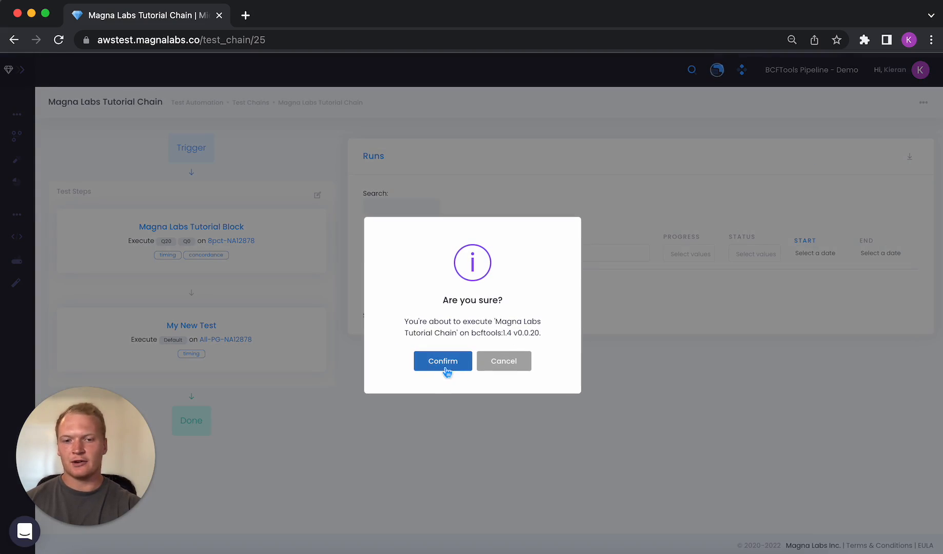
click(452, 365)
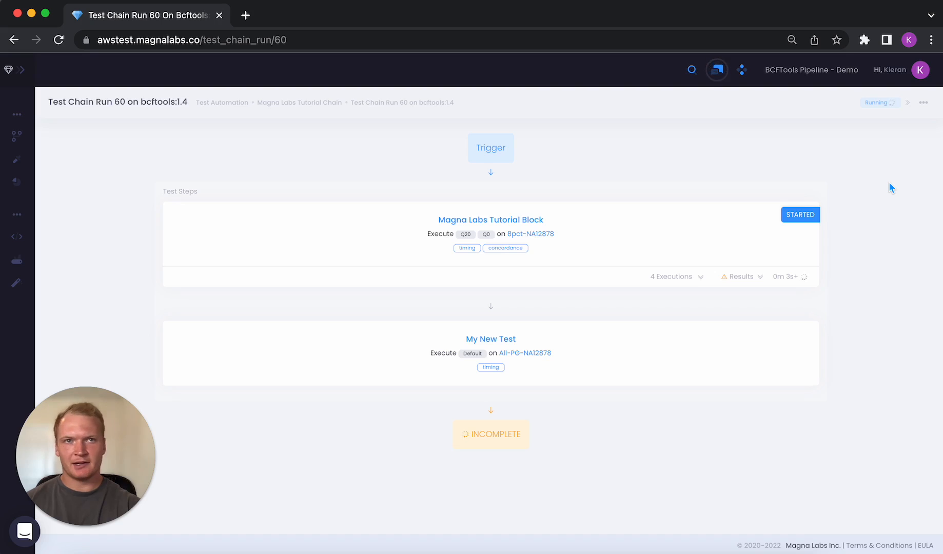
Step: Return to the Magna Labs Tutorial Chain and create a linked trigger for it
click(316, 104)
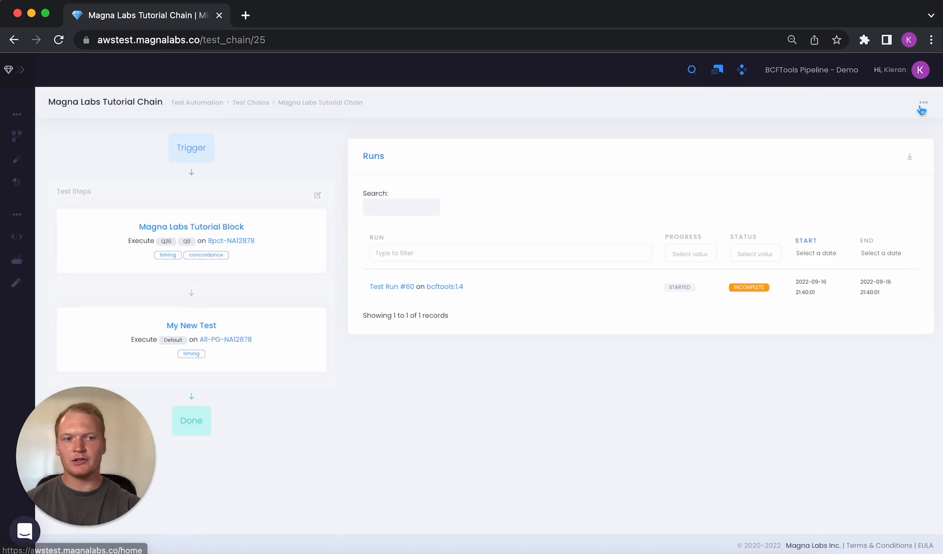
click(924, 102)
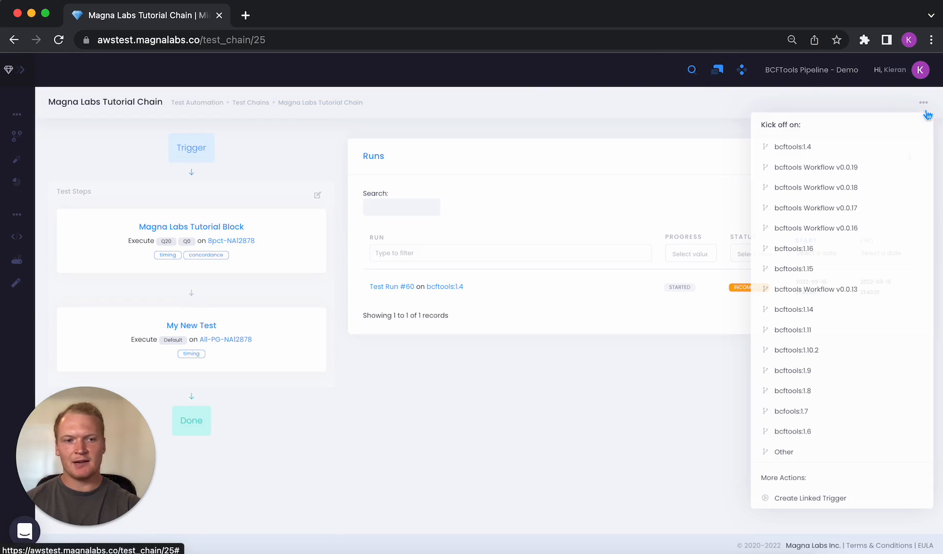
click(836, 499)
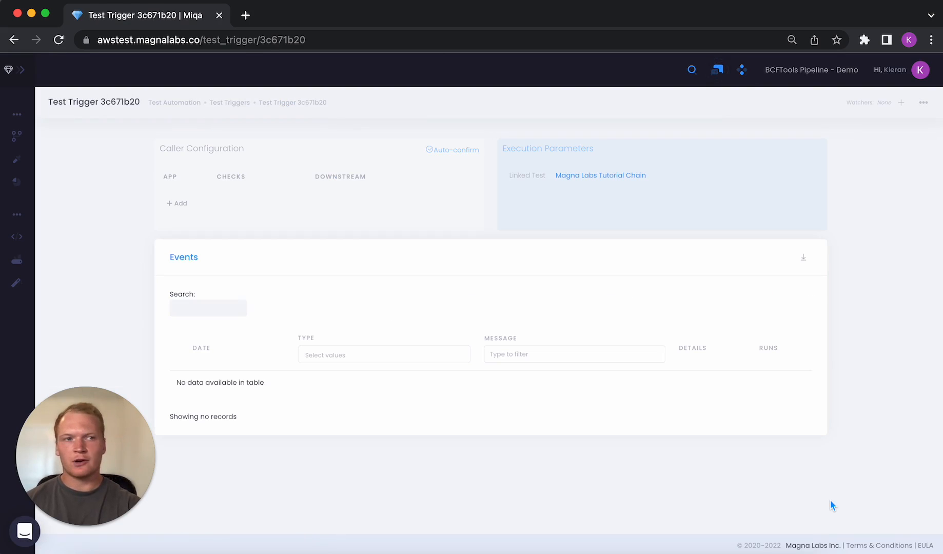